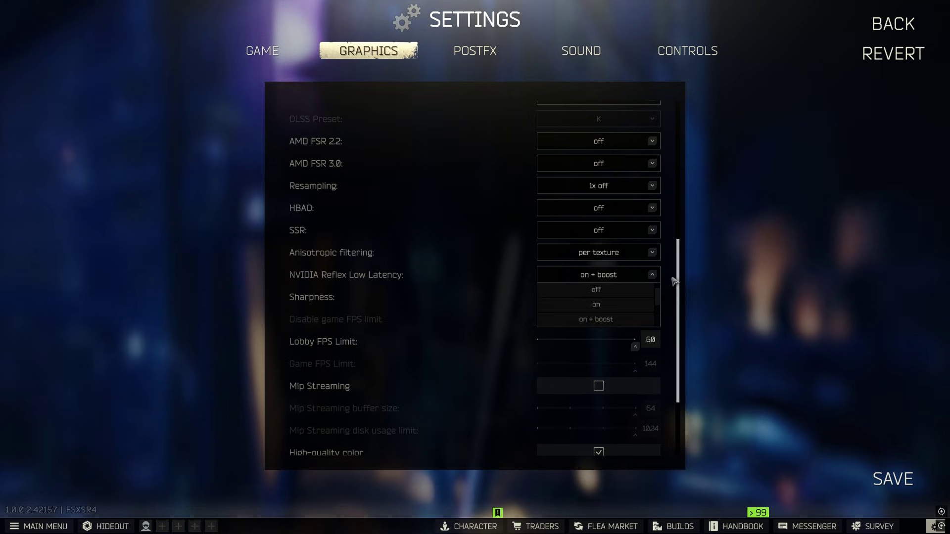
Step: Check the NVIDIA Reflex Low Latency options, and switch Streets of Tarkov Lower Texture Resolution Mode on and off again
click(605, 275)
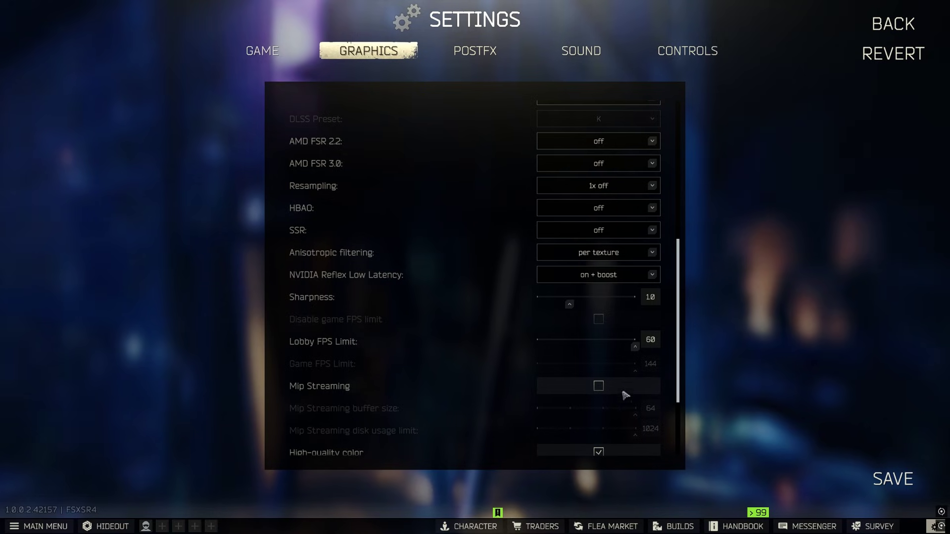
drag(680, 323, 685, 382)
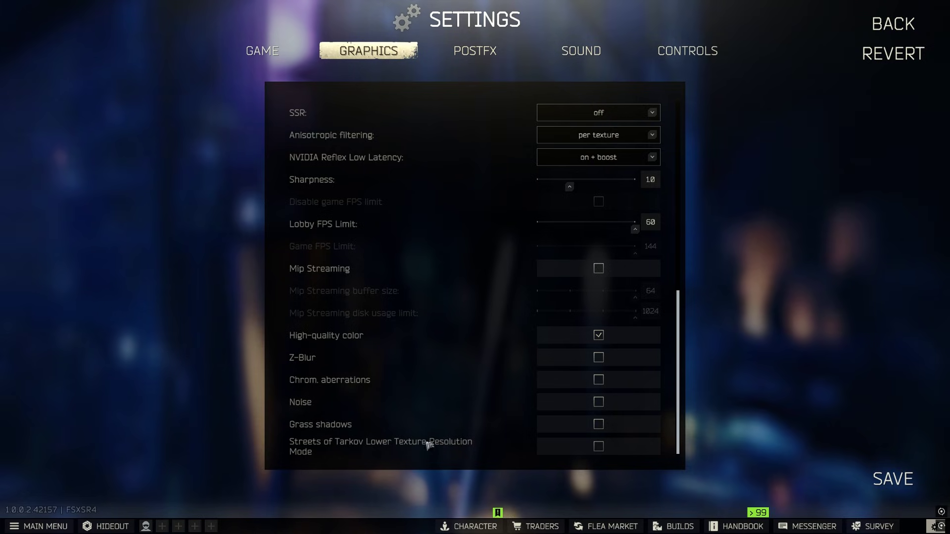
click(594, 448)
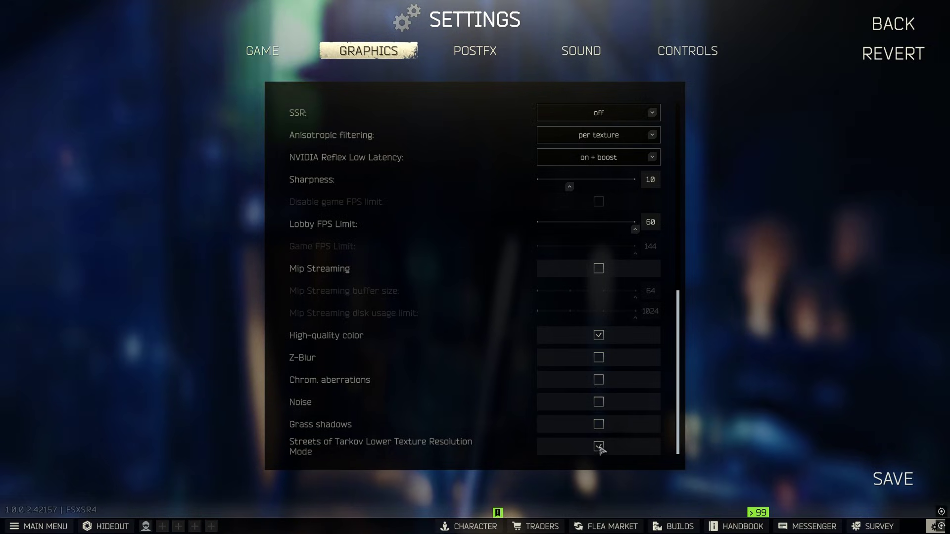
click(599, 447)
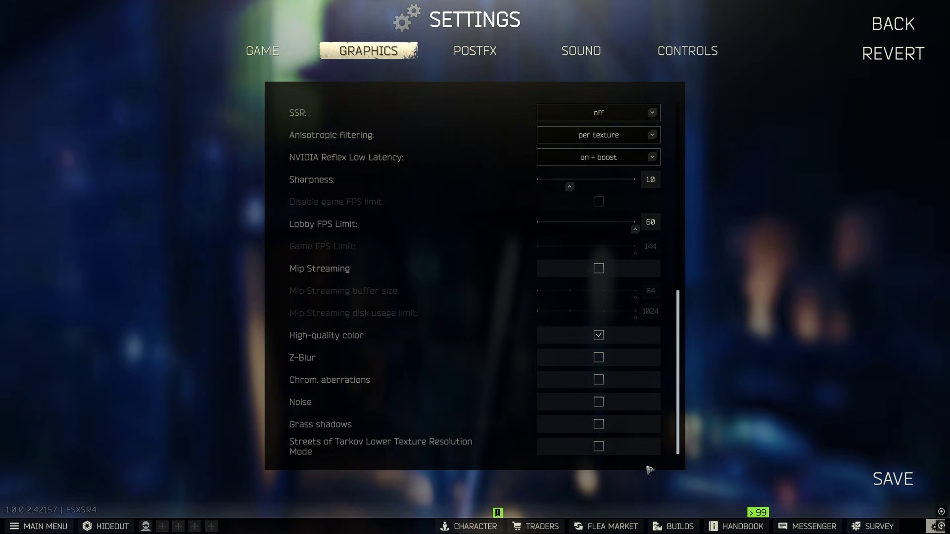
Step: Review the PostFX, Sound, Controls and Game settings, and save the game settings
click(476, 51)
click(575, 51)
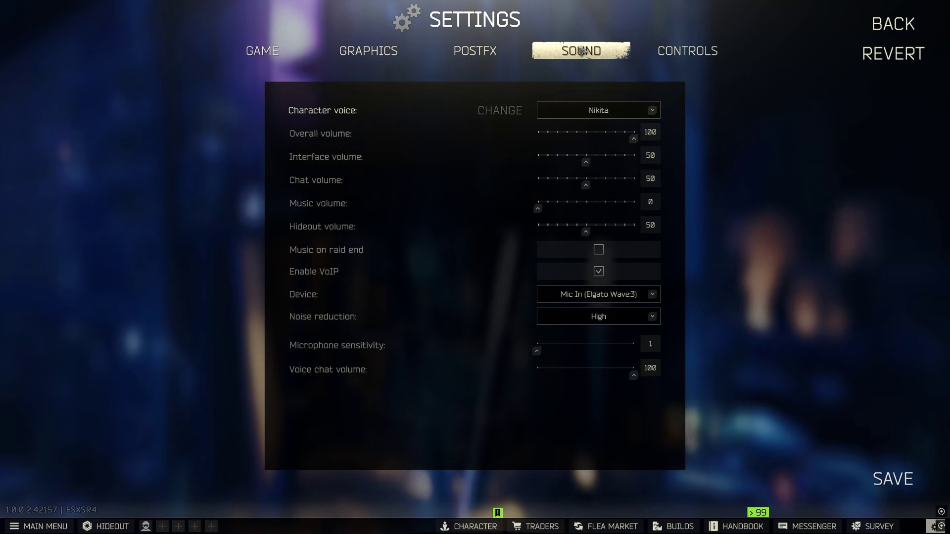
click(681, 57)
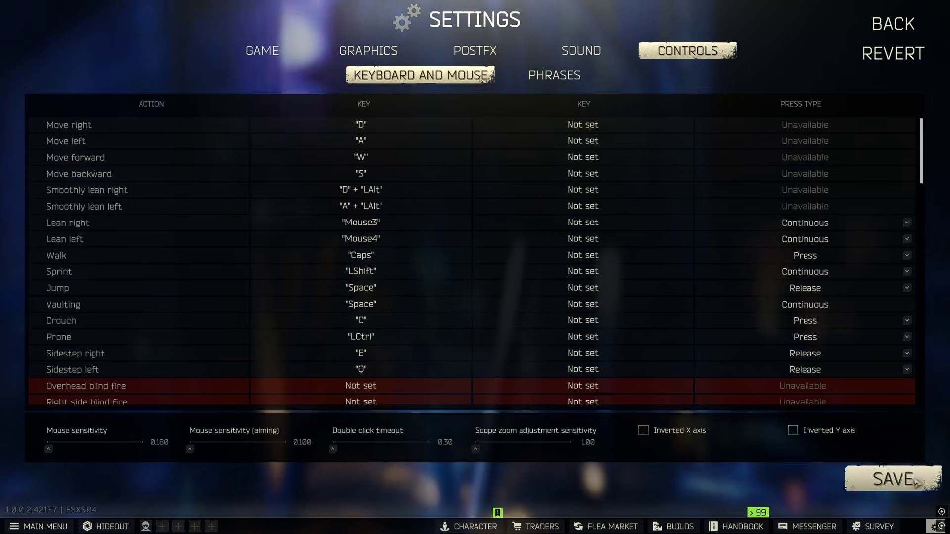
click(292, 52)
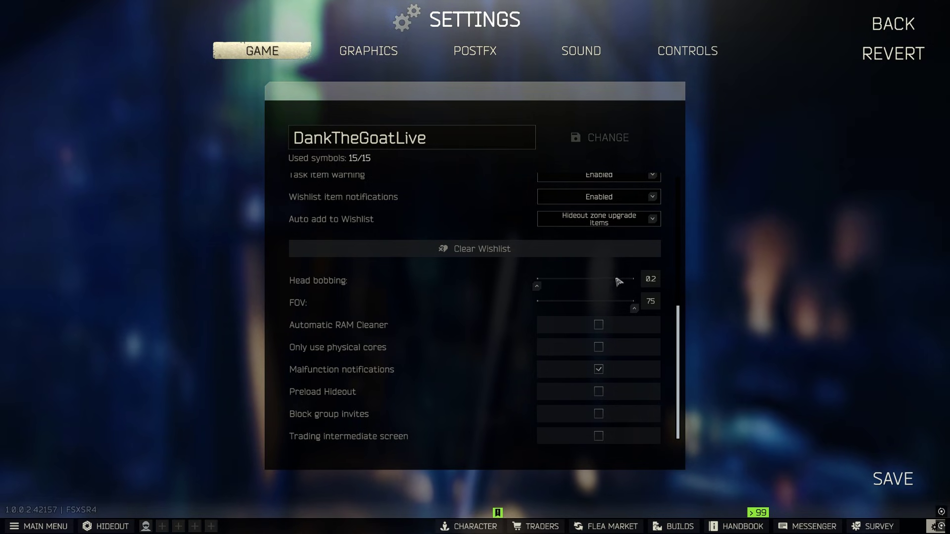
click(893, 479)
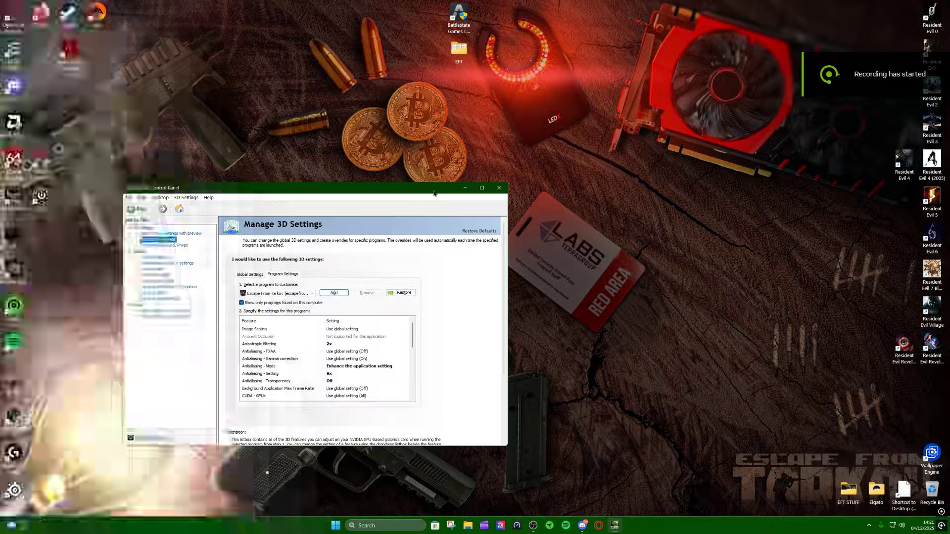
Step: Search Windows for nvidia and look for the NVIDIA Control Panel entry among the desktop's extended options
click(380, 526)
text(nvidia)
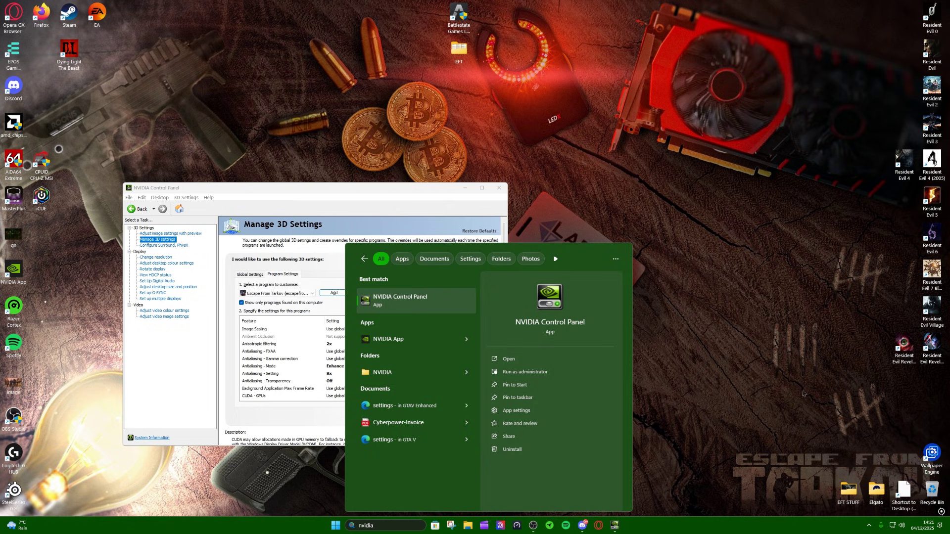
click(786, 369)
right_click(725, 335)
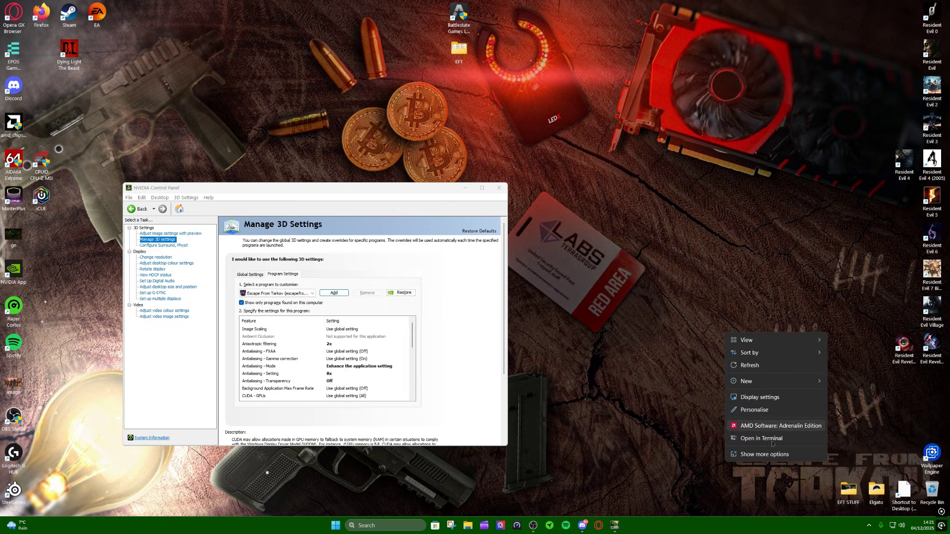
click(786, 448)
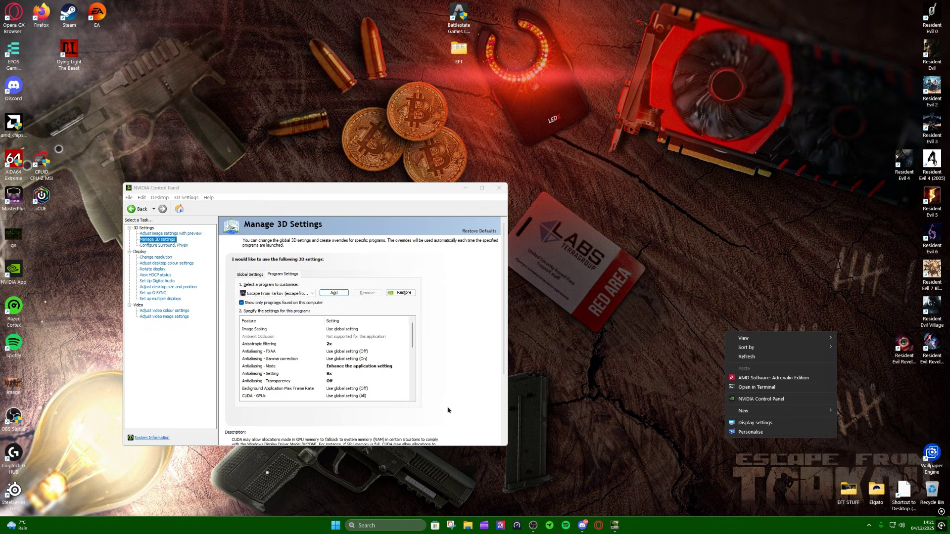
Step: Move the NVIDIA Control Panel to the middle of the desktop and show the program-specific 3D settings after viewing the global ones
click(366, 185)
drag(366, 185, 543, 179)
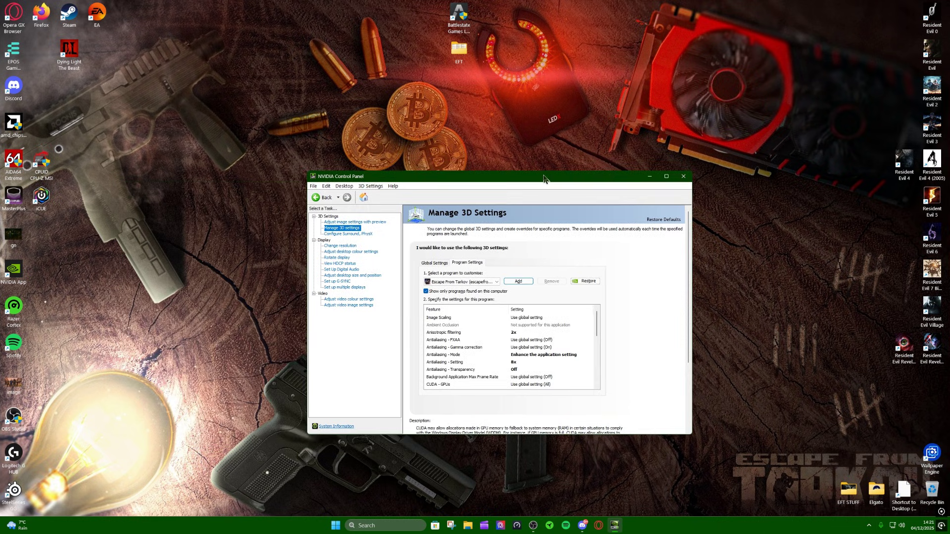
click(341, 229)
click(433, 263)
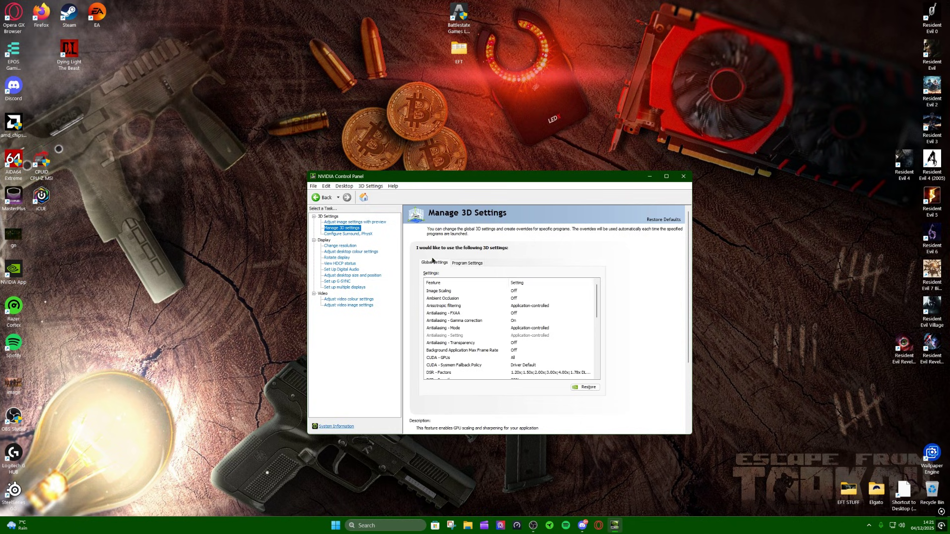
click(471, 265)
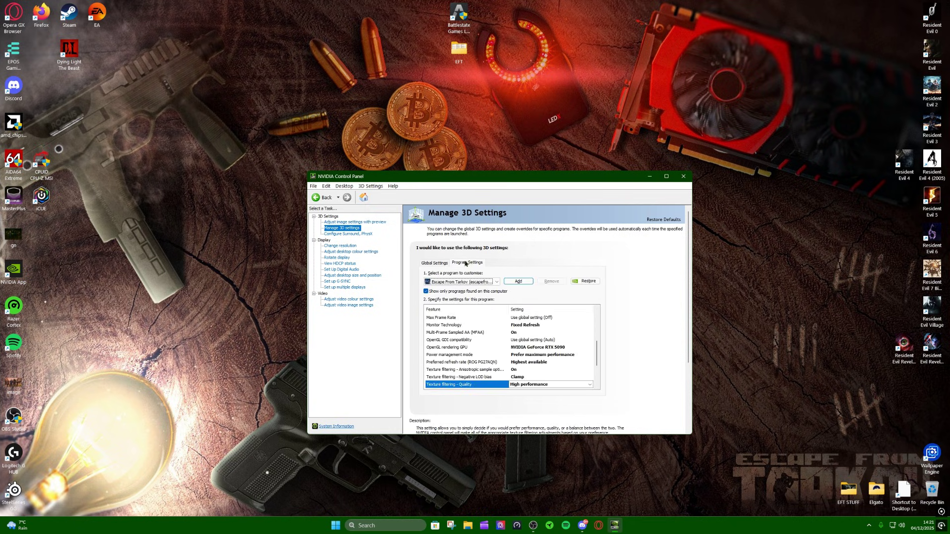
click(467, 264)
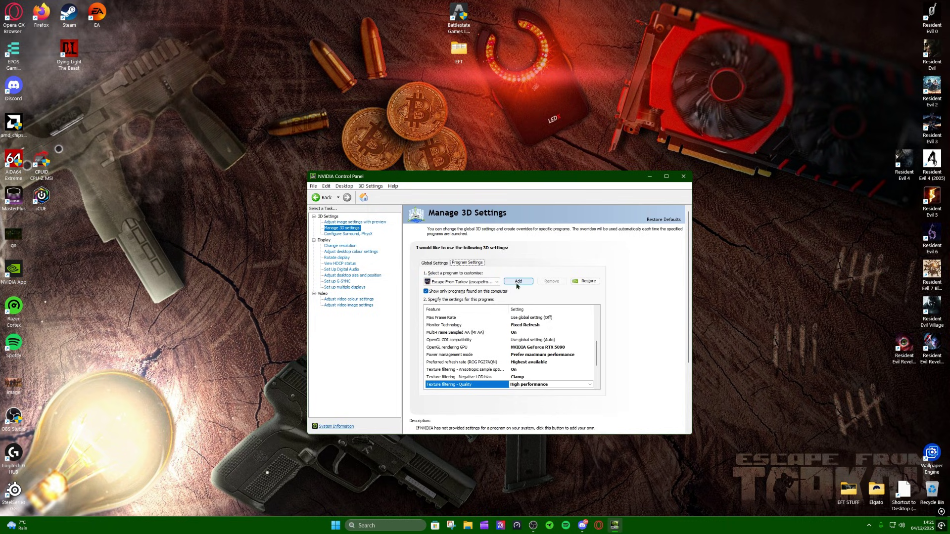
Step: Examine the list of customisable programs and the programs available to add, without adding one
click(483, 282)
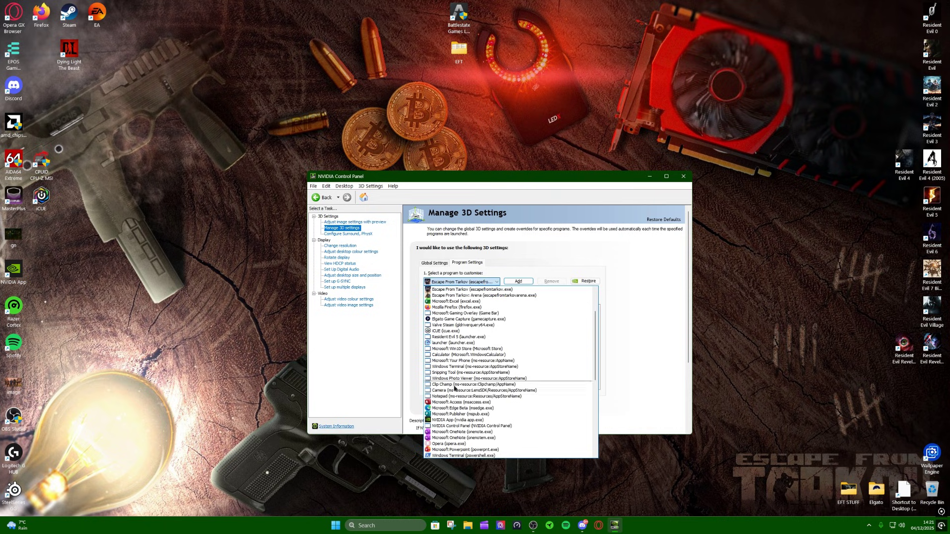
click(512, 255)
click(520, 282)
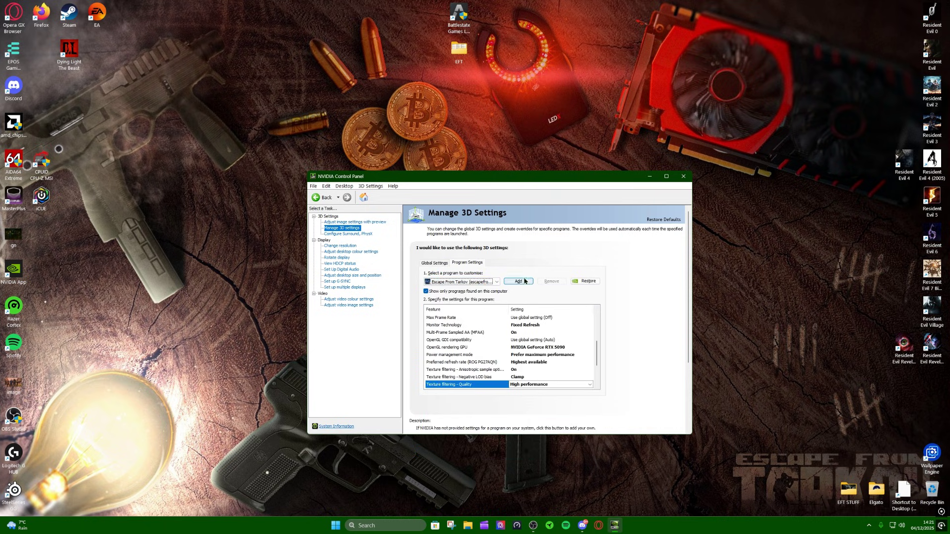
scroll(494, 262, down, 3)
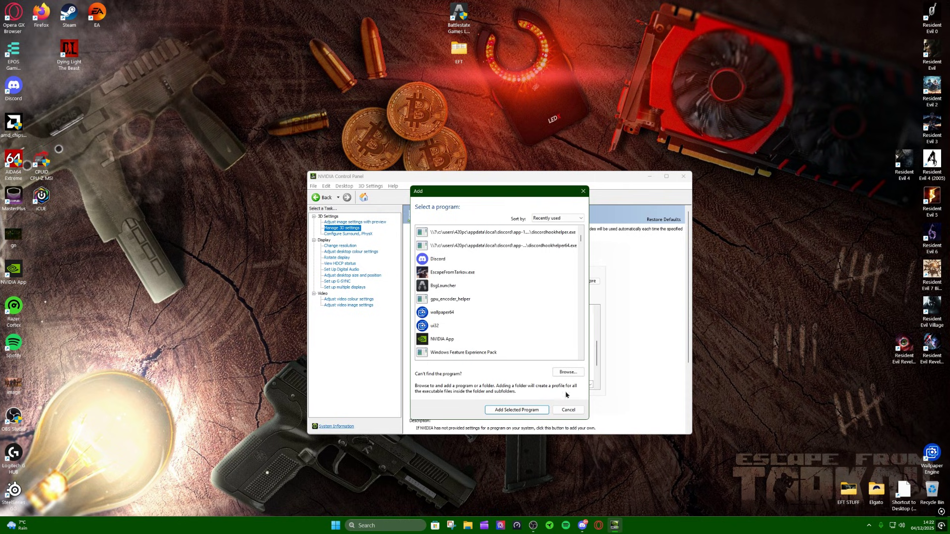
click(583, 191)
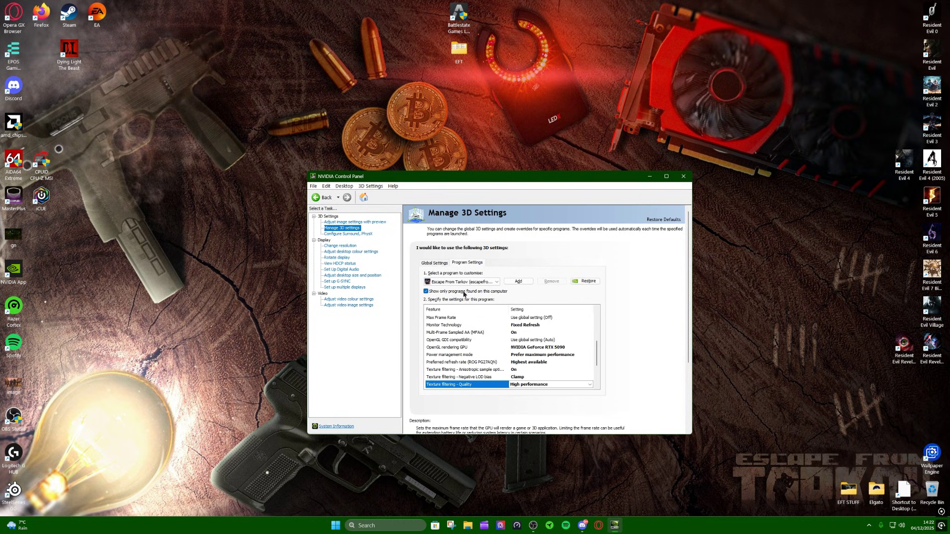
Step: Set Anisotropic filtering to 2x in the Escape From Tarkov program settings
drag(598, 355, 597, 313)
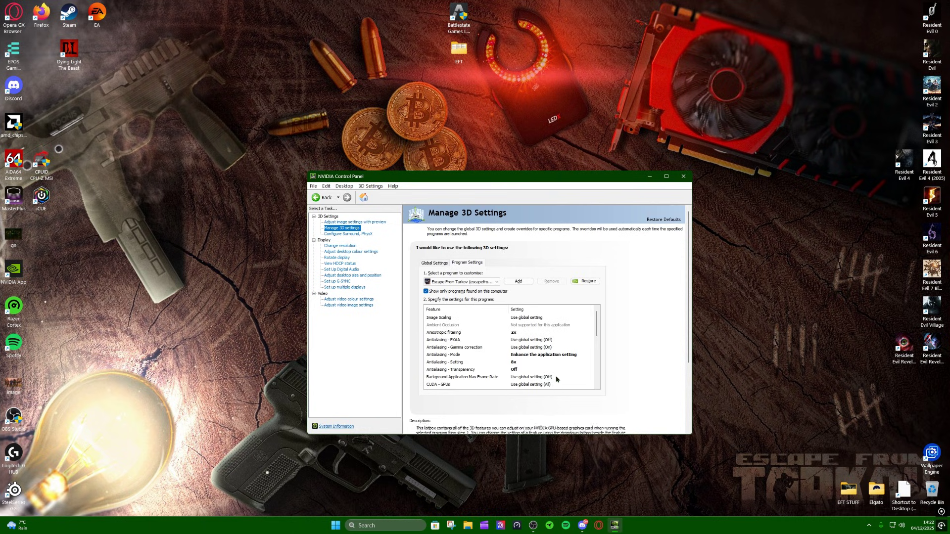
click(526, 334)
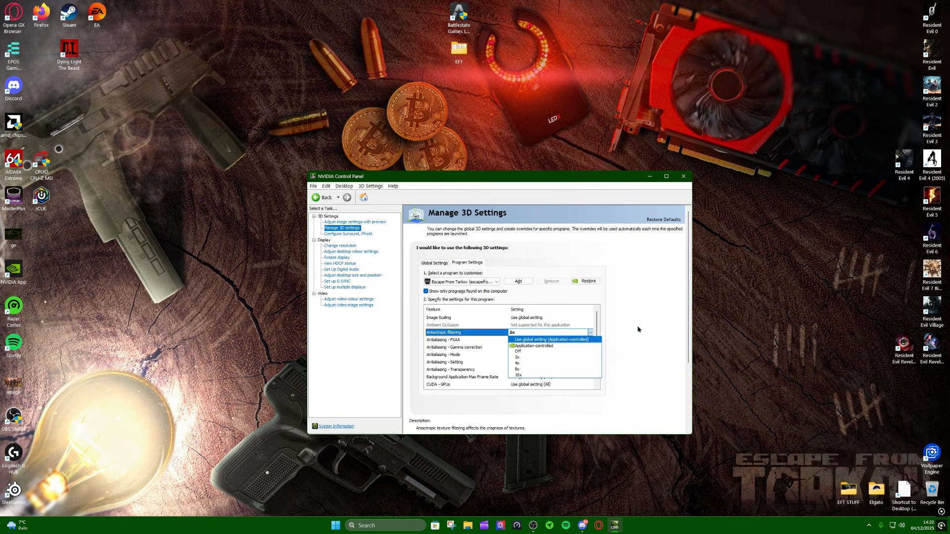
click(550, 351)
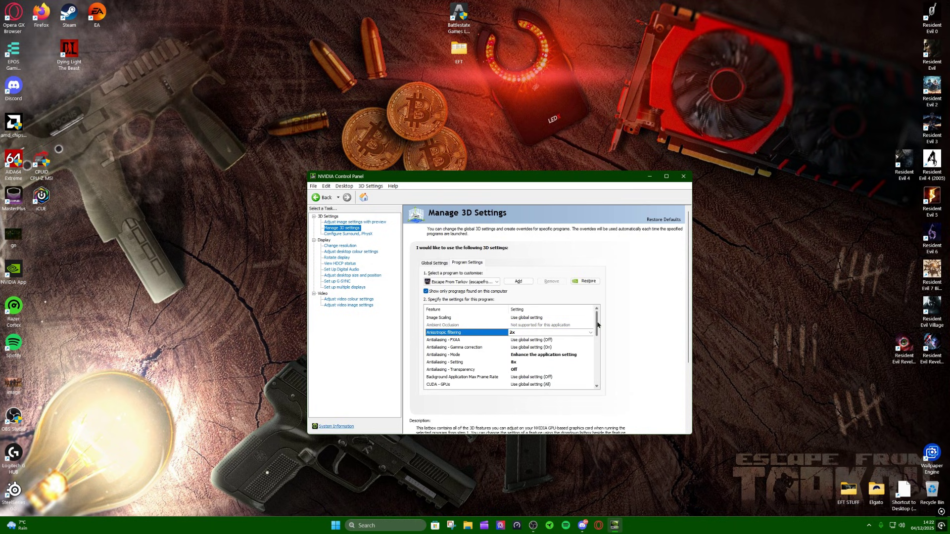
Step: Set Antialiasing Mode to Enhance the application setting, Antialiasing Setting to 8x and Antialiasing Transparency to Off
scroll(475, 337, down, 2)
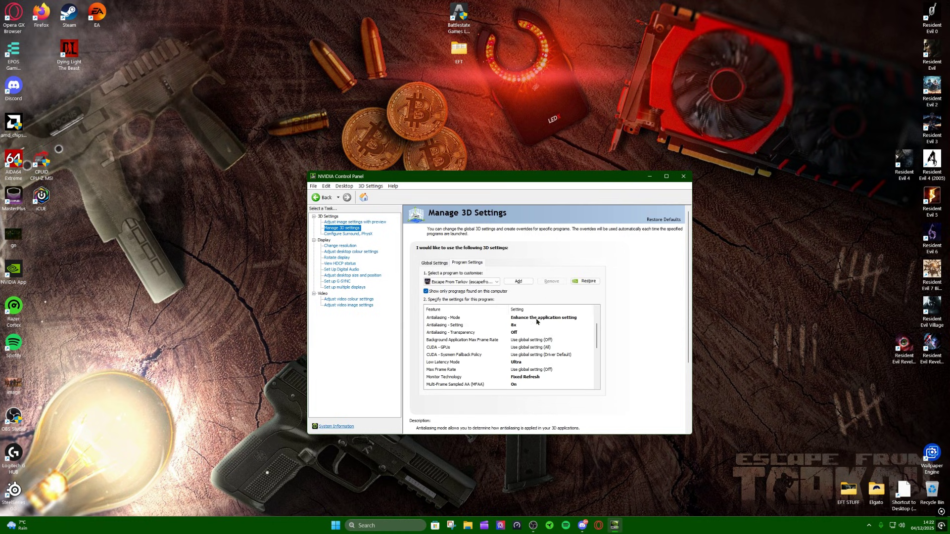
click(567, 320)
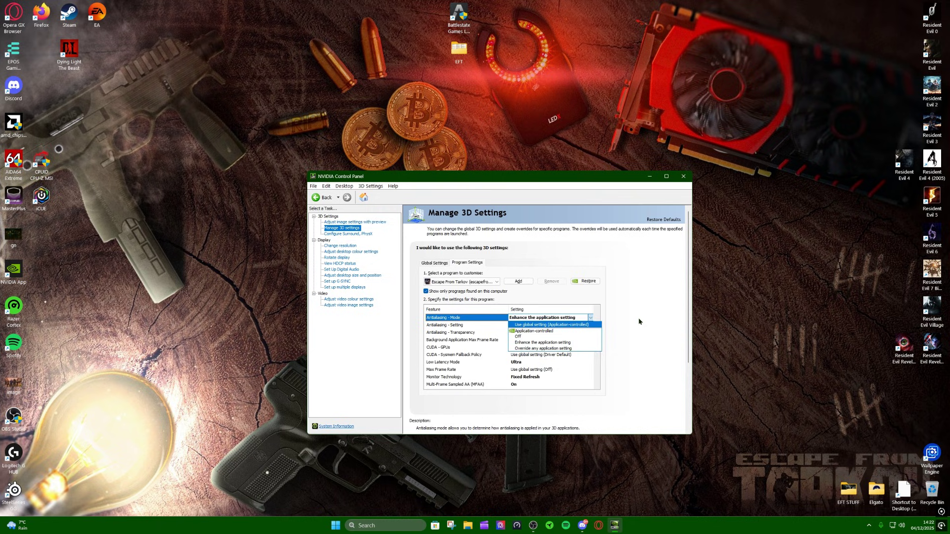
key(Escape)
click(515, 327)
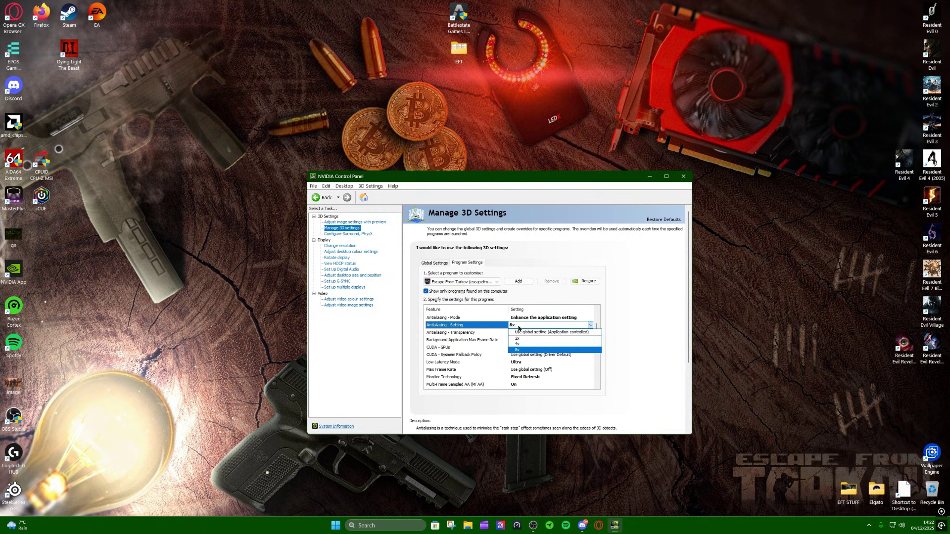
click(615, 321)
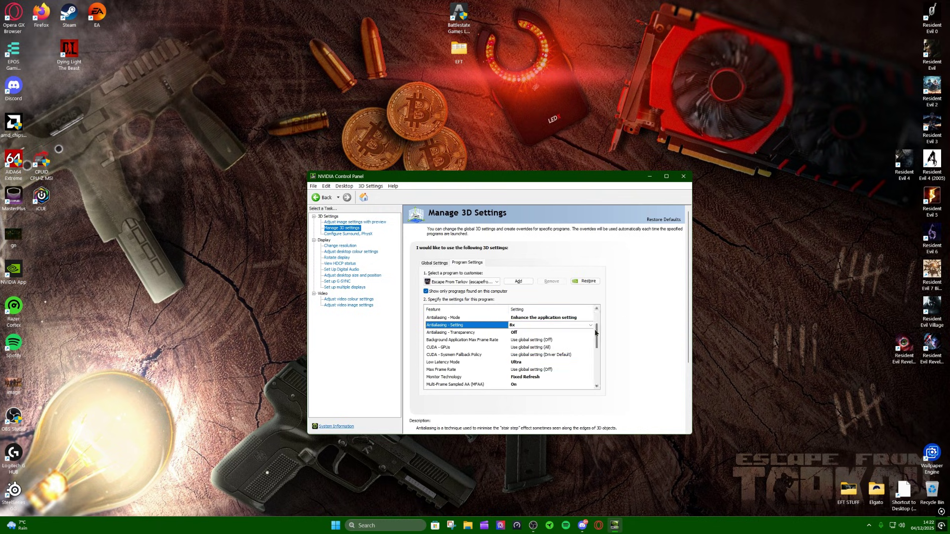
click(528, 333)
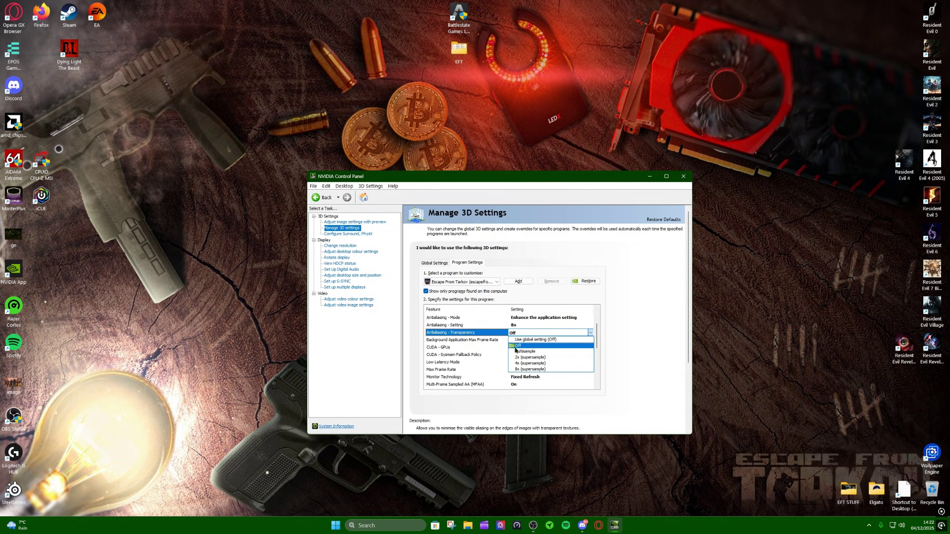
click(516, 346)
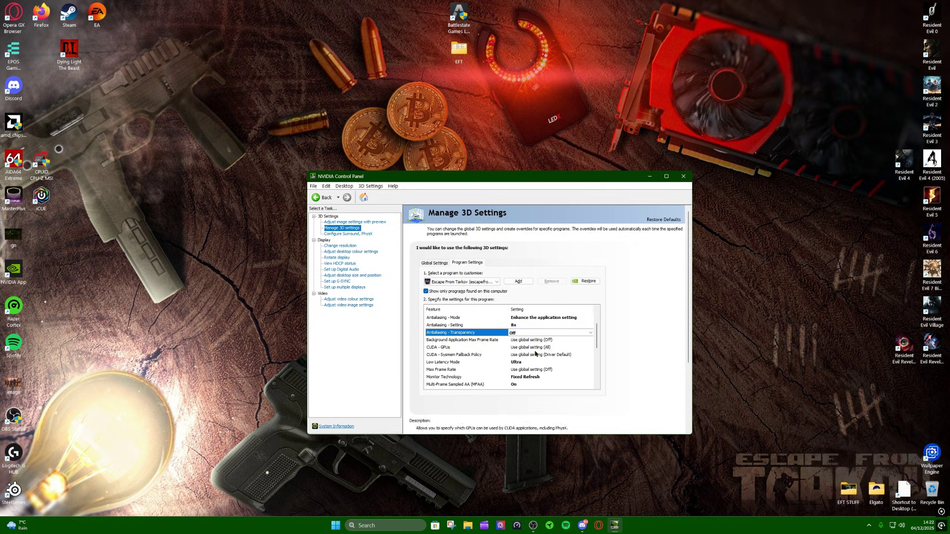
Step: Set Low Latency Mode to Ultra and Monitor Technology to Fixed Refresh for Escape From Tarkov
scroll(598, 344, down, 2)
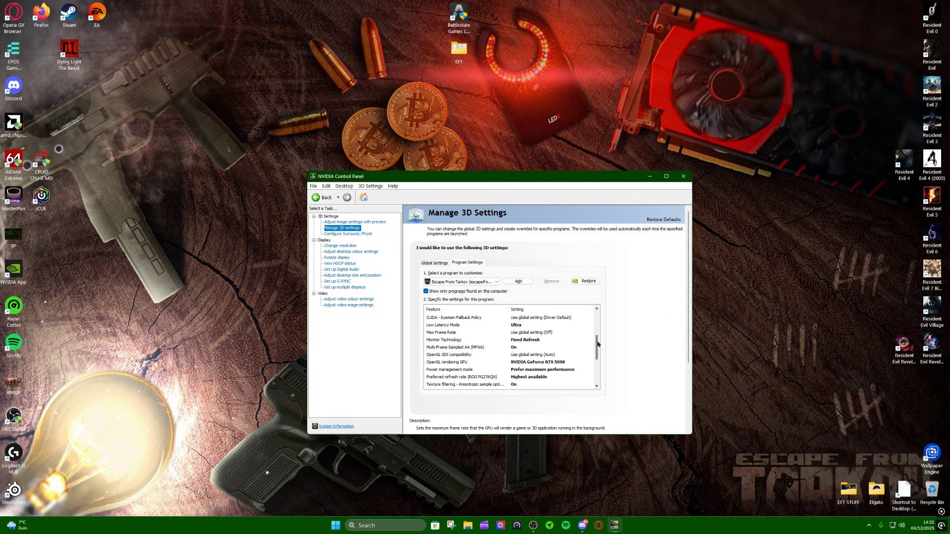
click(464, 325)
click(545, 326)
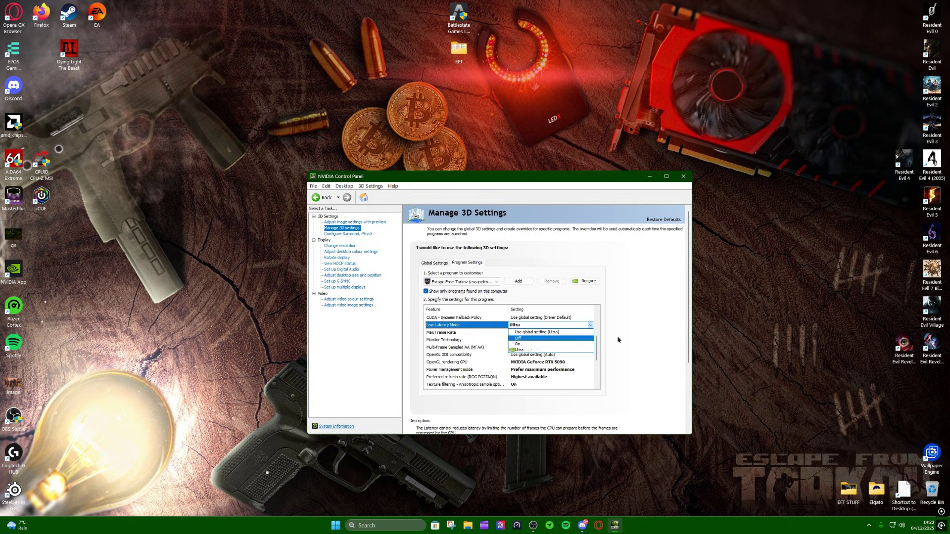
click(527, 350)
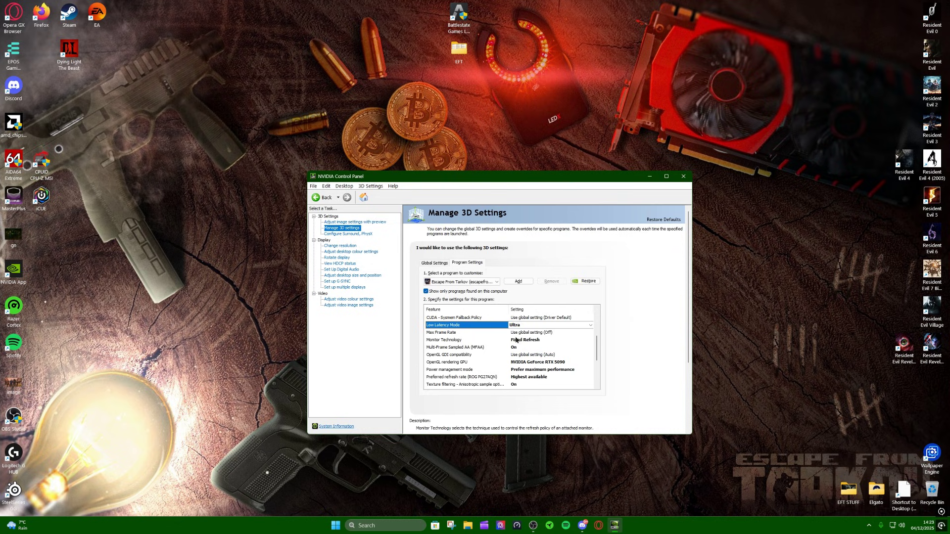
click(541, 342)
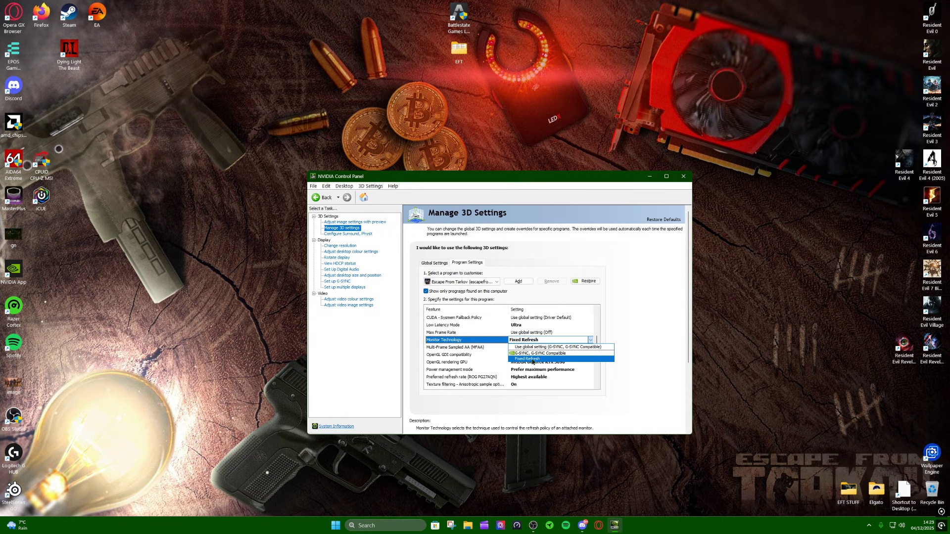
click(632, 350)
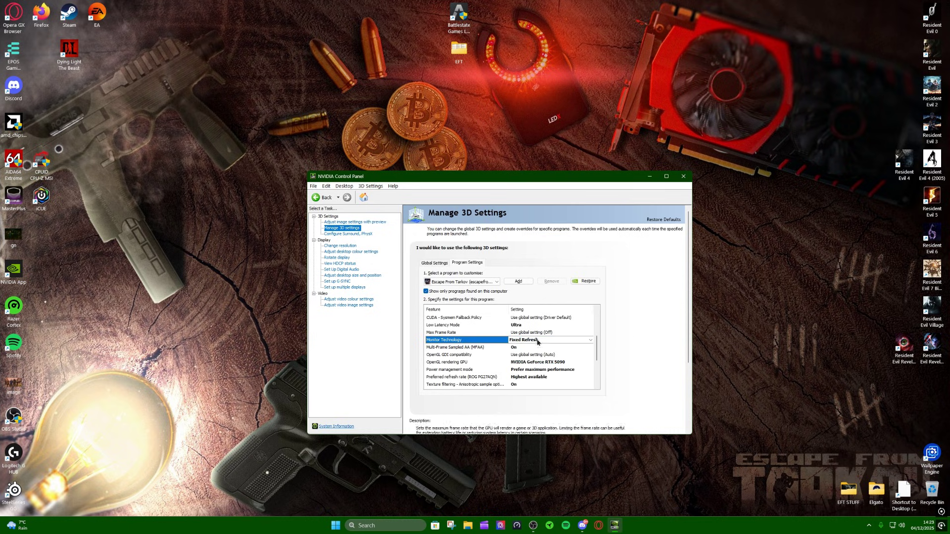
Step: Review the available options for Multi-Frame Sampled AA (MFAA) and OpenGL rendering GPU in the Escape From Tarkov profile without changing them
click(493, 348)
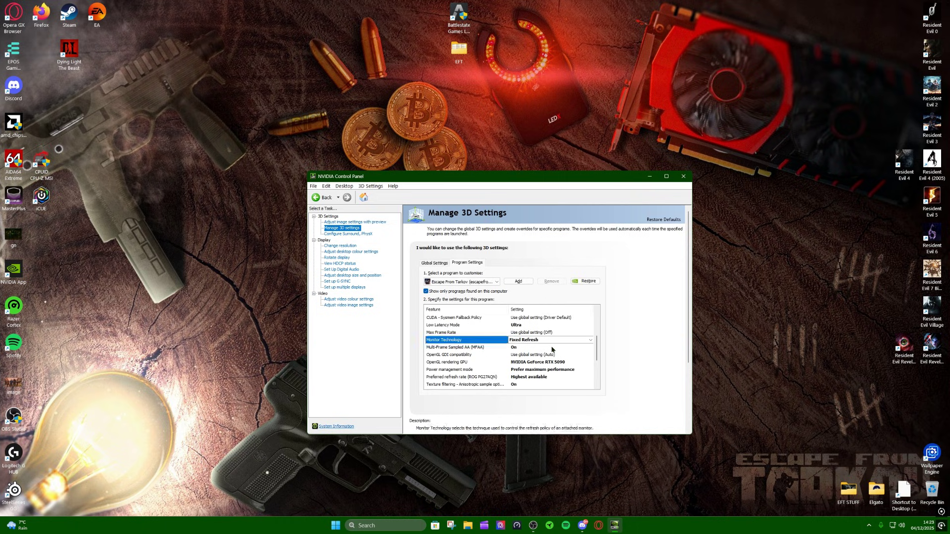
click(518, 348)
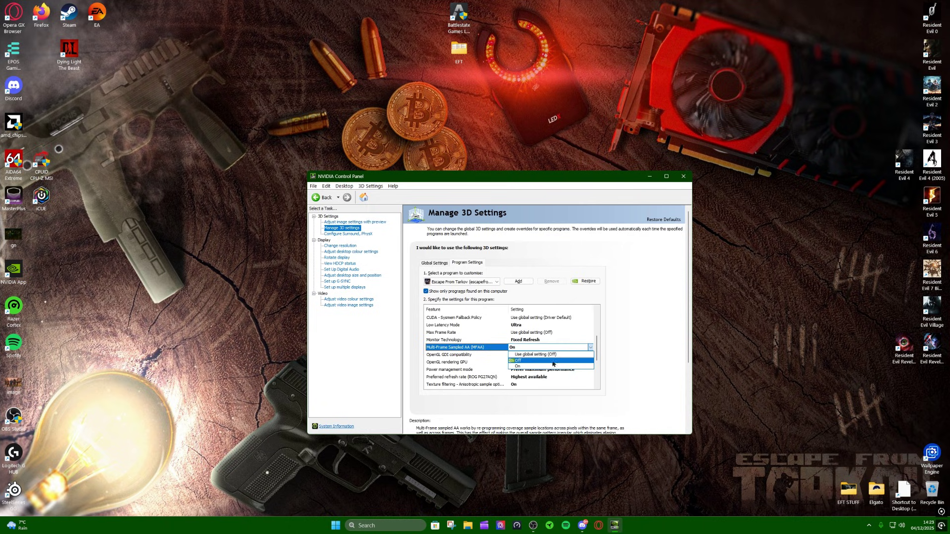
click(611, 351)
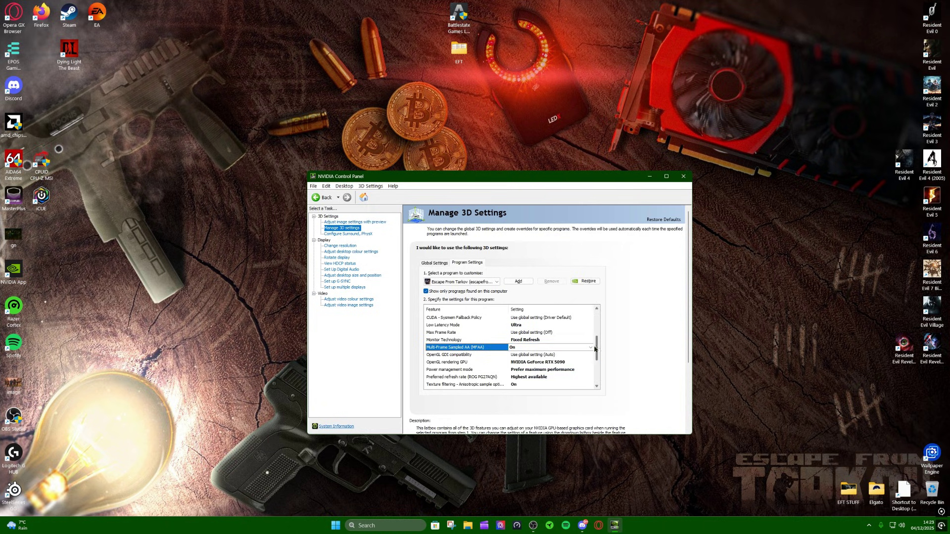
drag(596, 341, 597, 349)
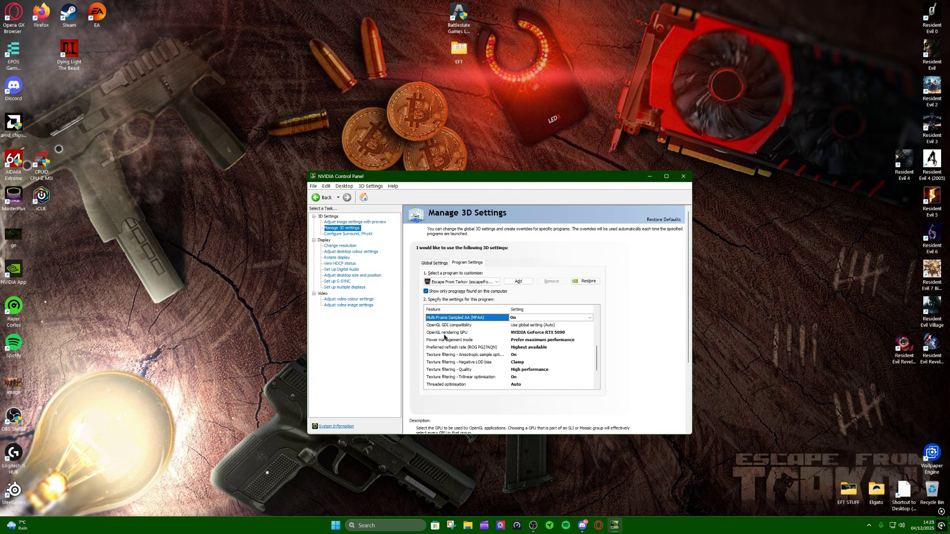
click(547, 336)
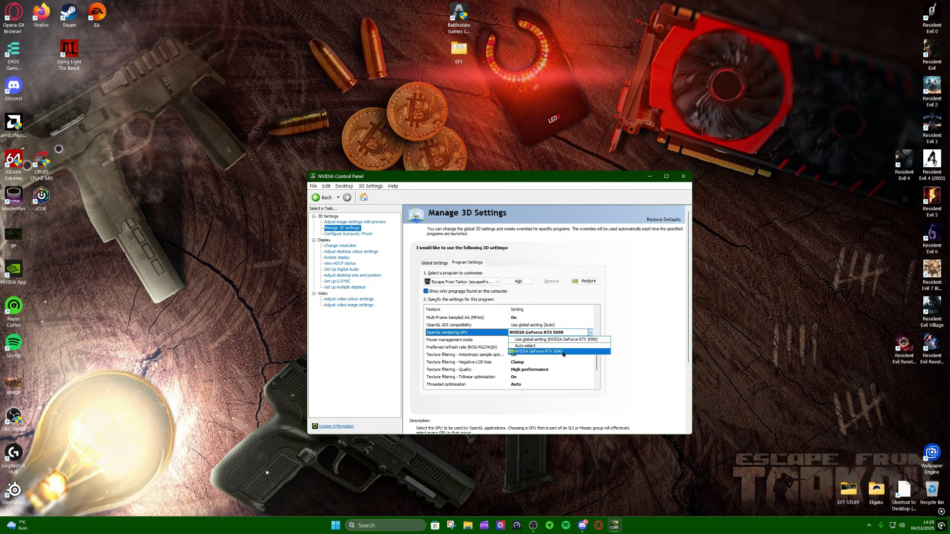
click(645, 337)
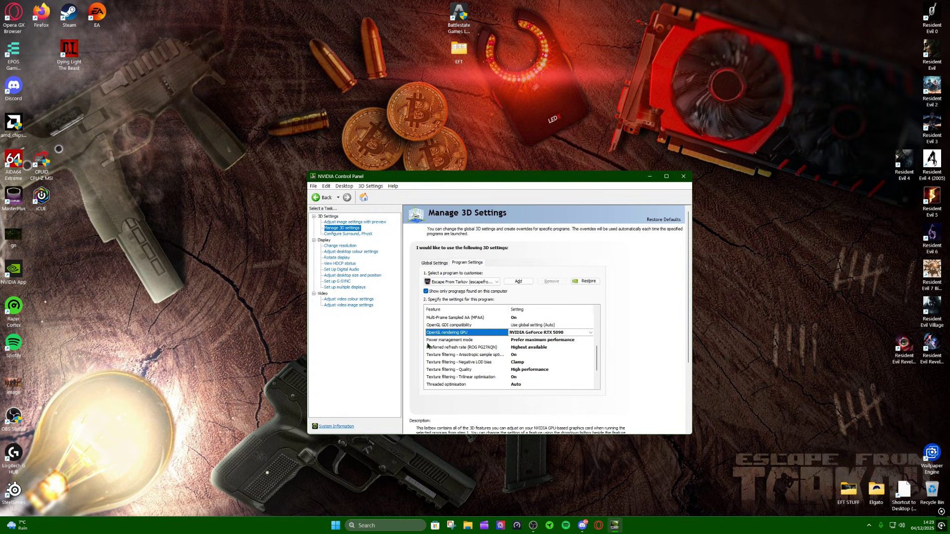
Step: Check the choices offered for Power management mode and Preferred refresh rate, keeping the current selections
click(576, 341)
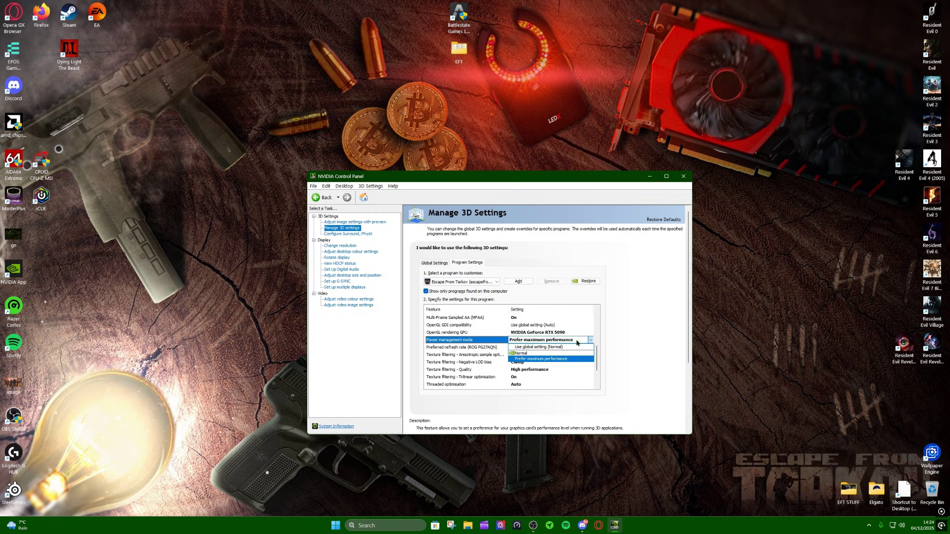
click(627, 354)
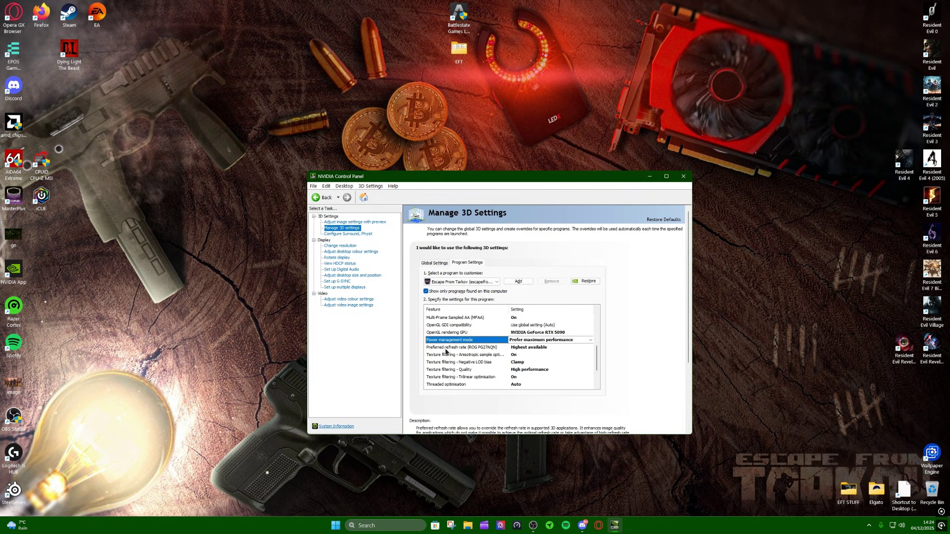
click(555, 347)
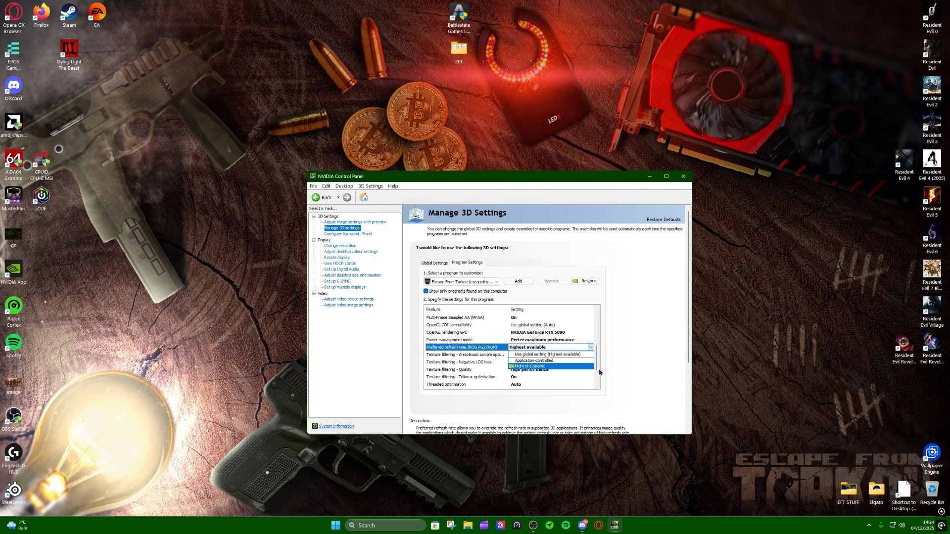
click(600, 372)
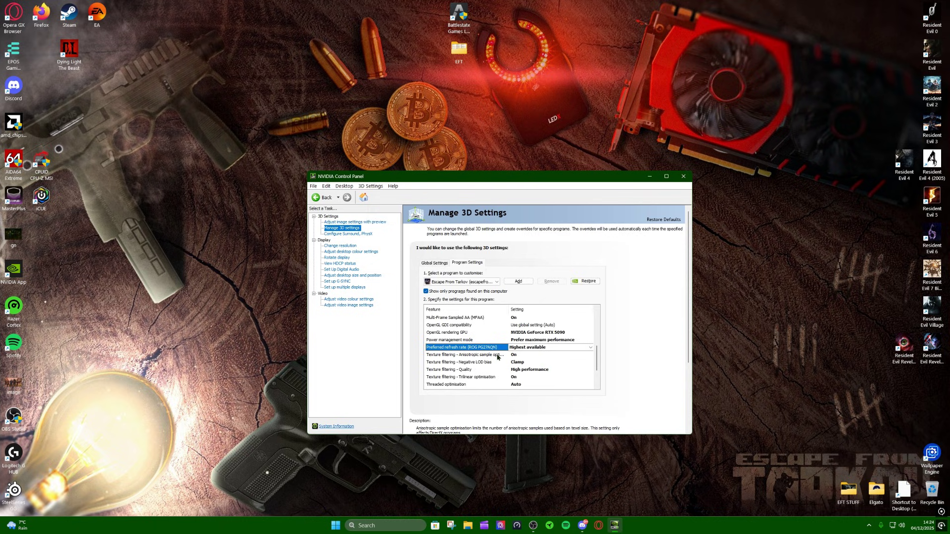
Step: Inspect the Texture filtering options for Anisotropic sample optimisation and Negative LOD bias without changing either one
click(570, 357)
click(570, 356)
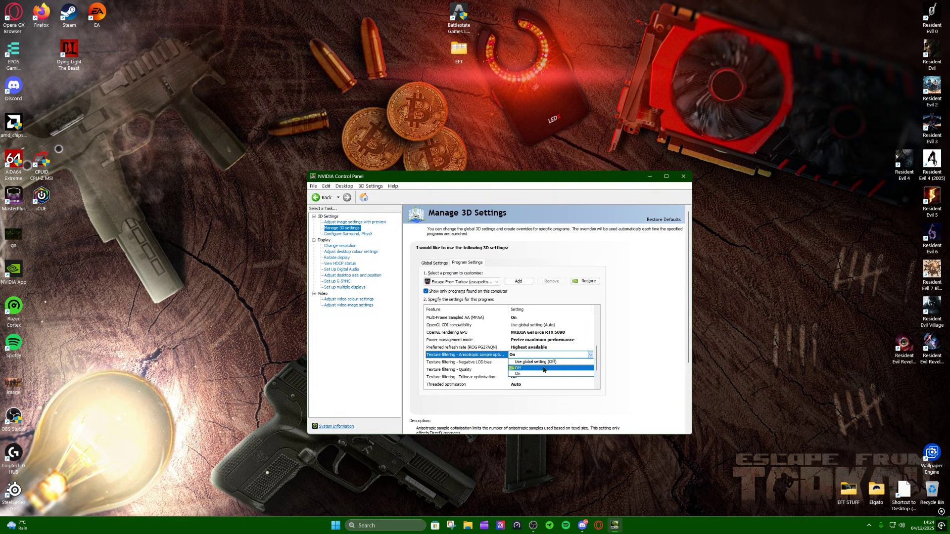
click(620, 342)
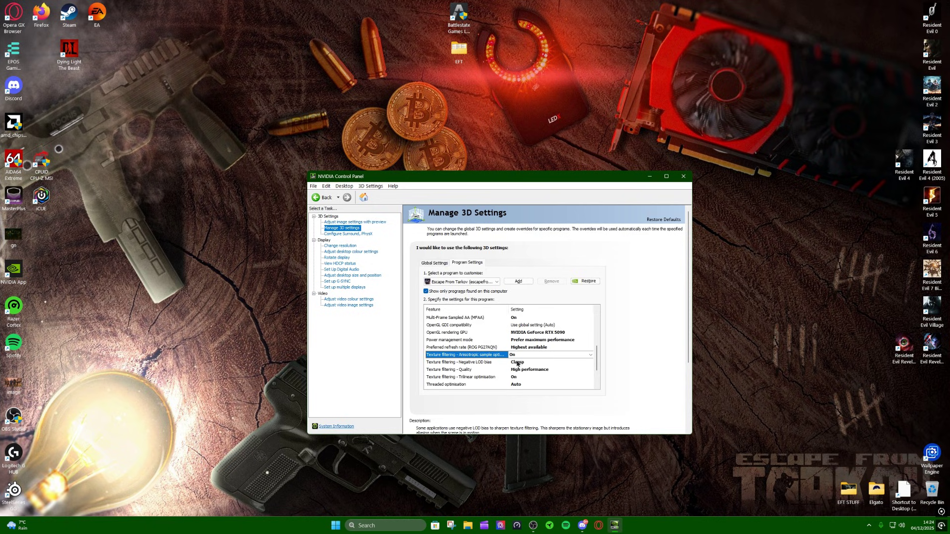
click(546, 364)
click(546, 363)
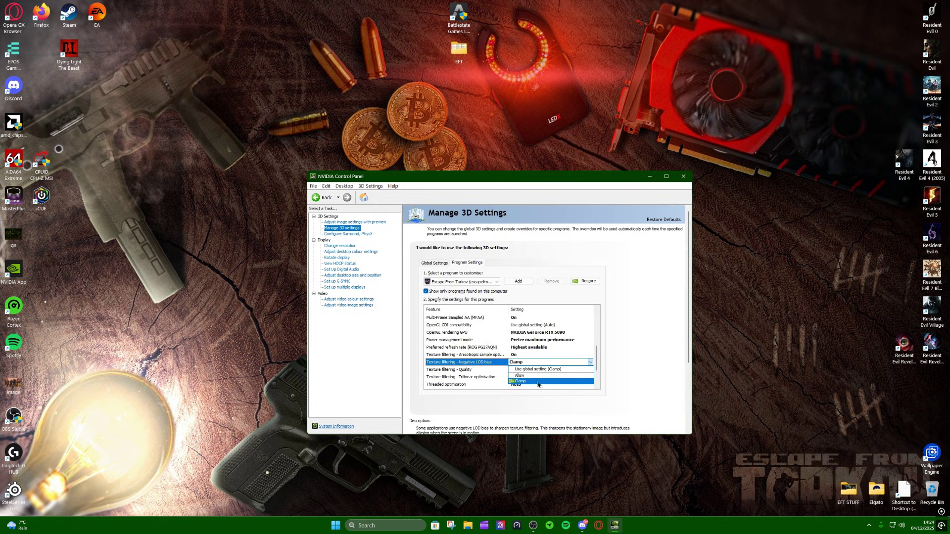
click(599, 382)
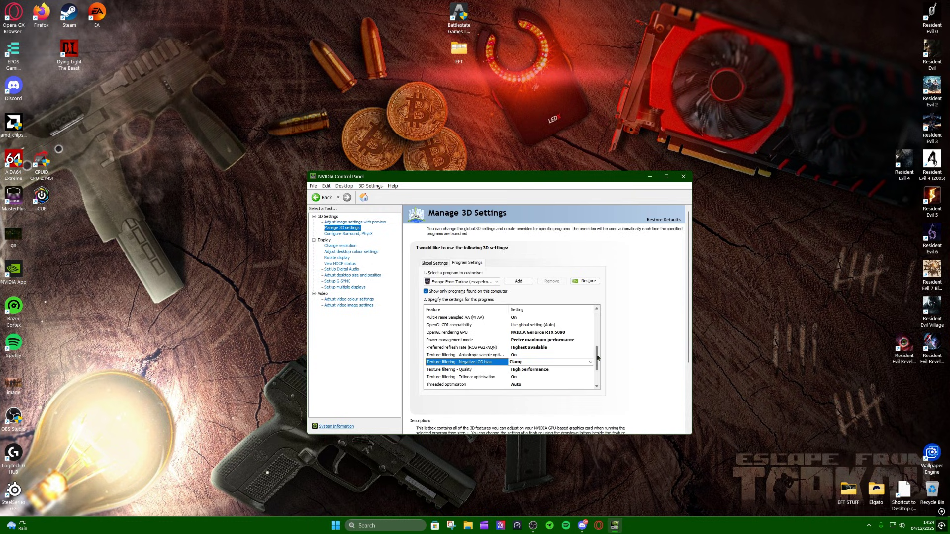
Step: Examine the quality levels offered for Texture filtering - Quality, leaving the current choice in place
scroll(597, 363, down, 1)
scroll(598, 364, down, 1)
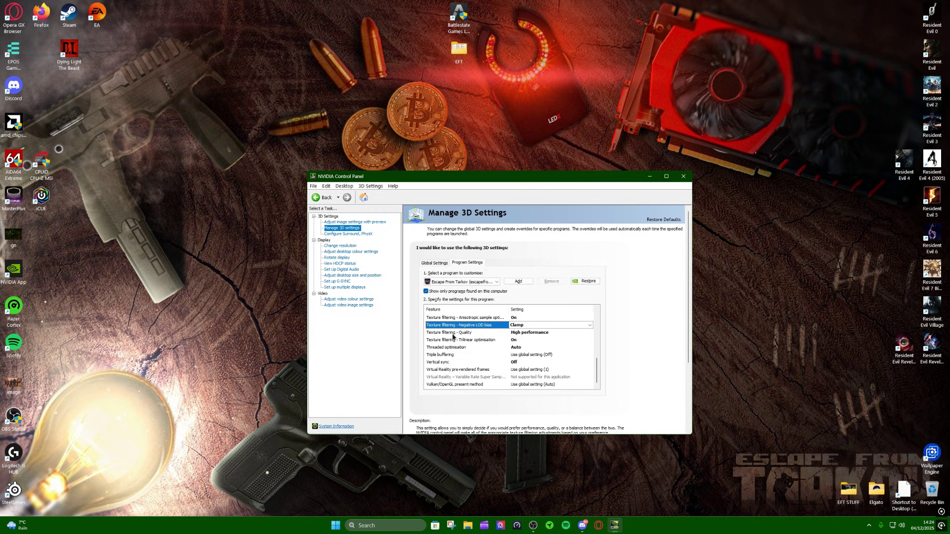
click(577, 335)
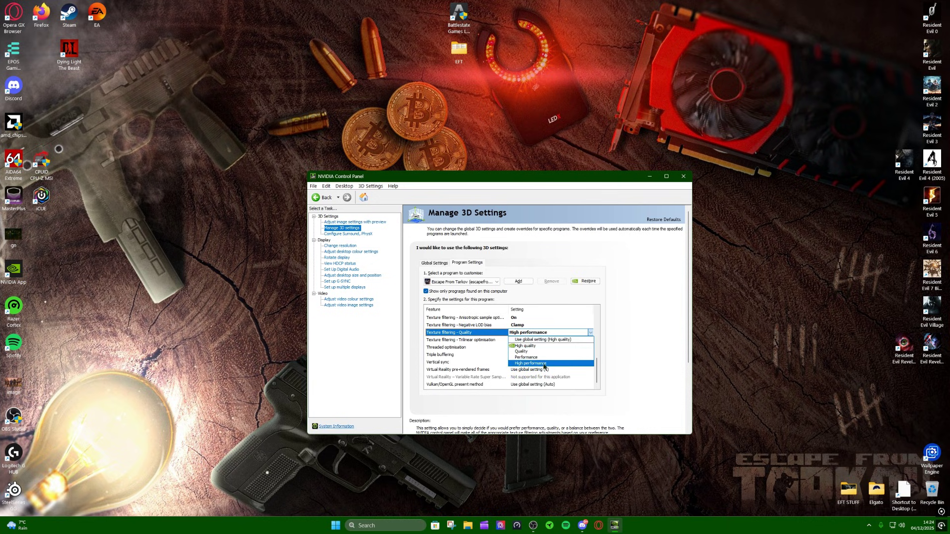
click(636, 356)
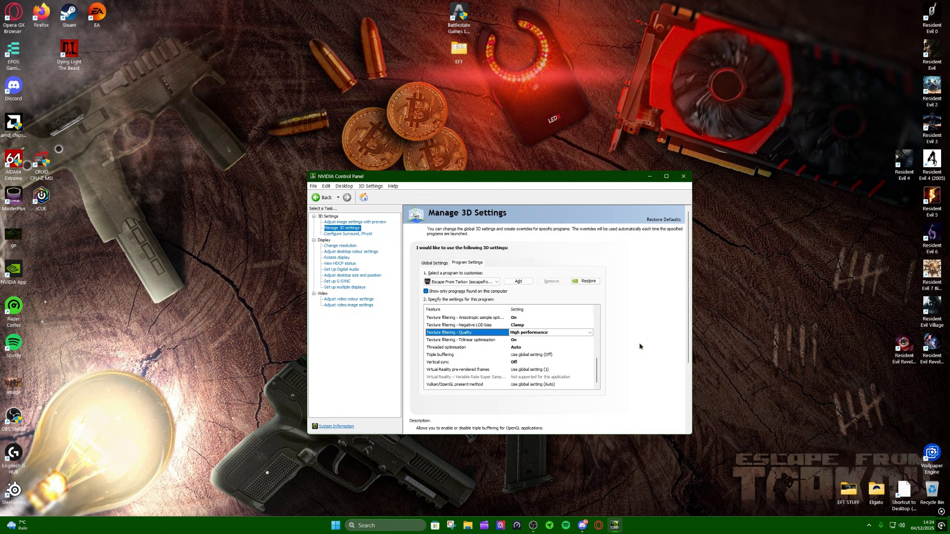
click(590, 334)
click(623, 336)
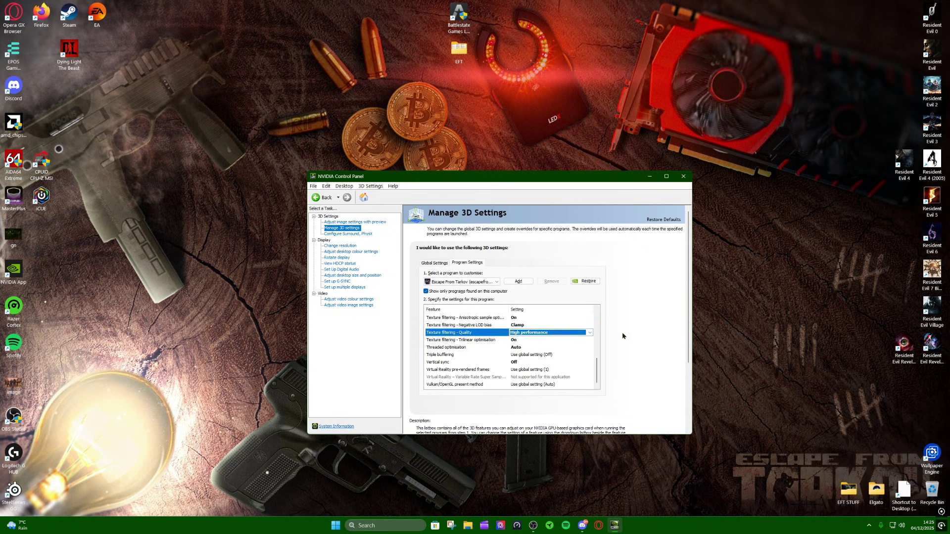